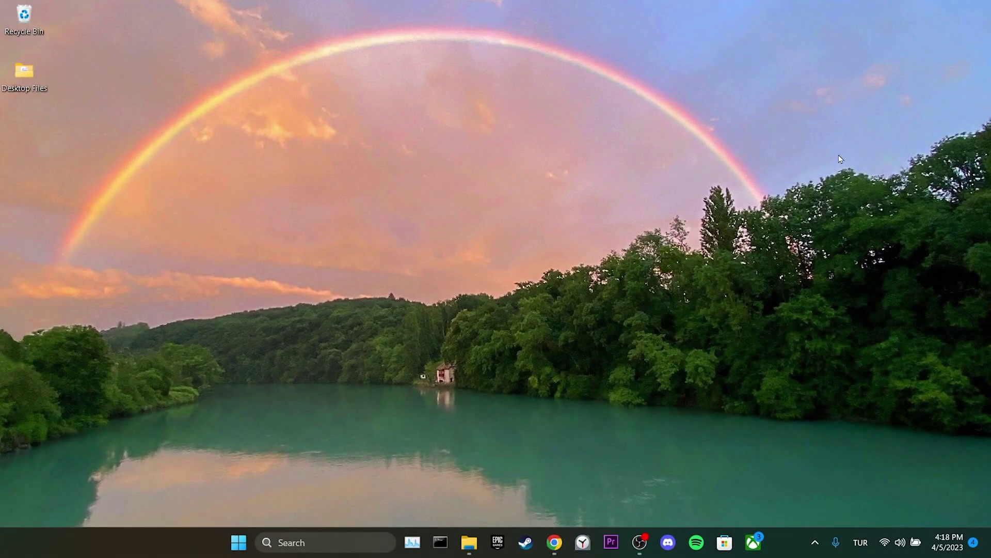
# Turn on Set time automatically in Windows Time & language > Date & time settings.
pyautogui.rightClick(240, 537)
pyautogui.click(214, 402)
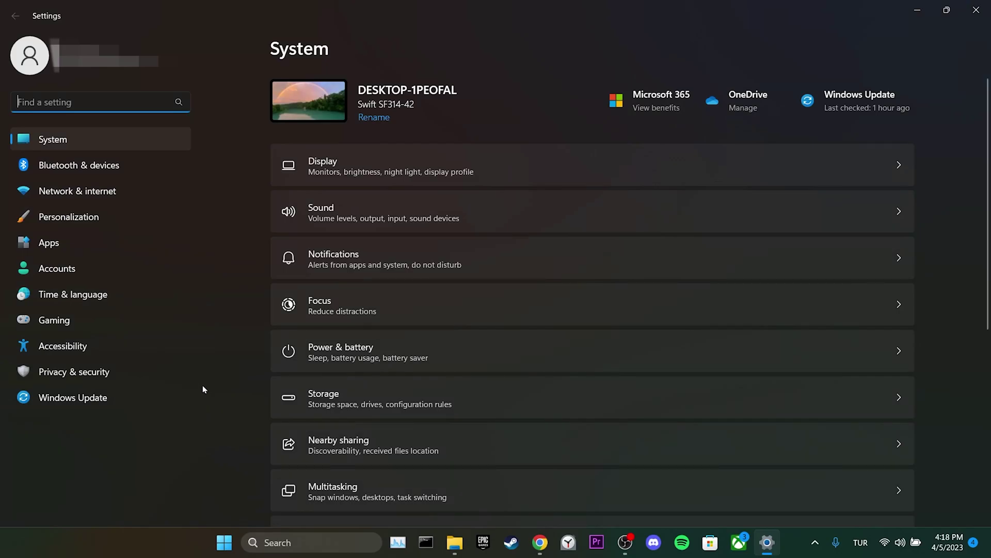
pyautogui.click(62, 297)
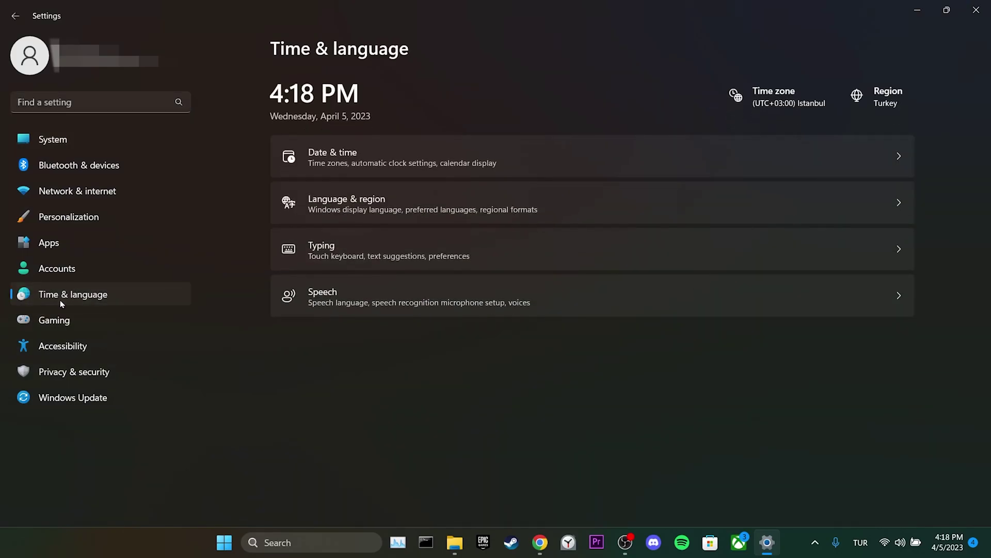
pyautogui.click(370, 163)
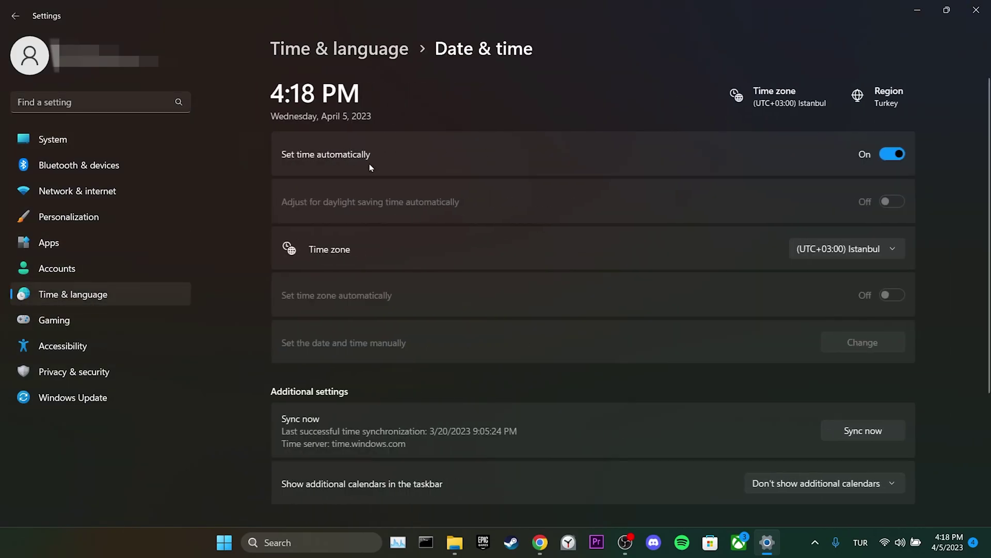
pyautogui.click(892, 154)
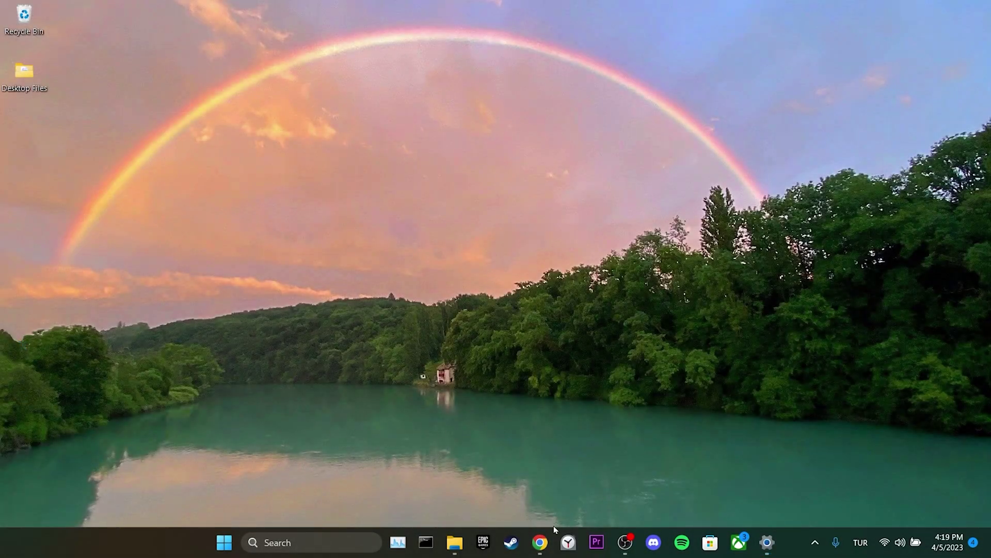
# Enable Always use secure connections under Chrome's Privacy and security > Security settings.
pyautogui.click(539, 542)
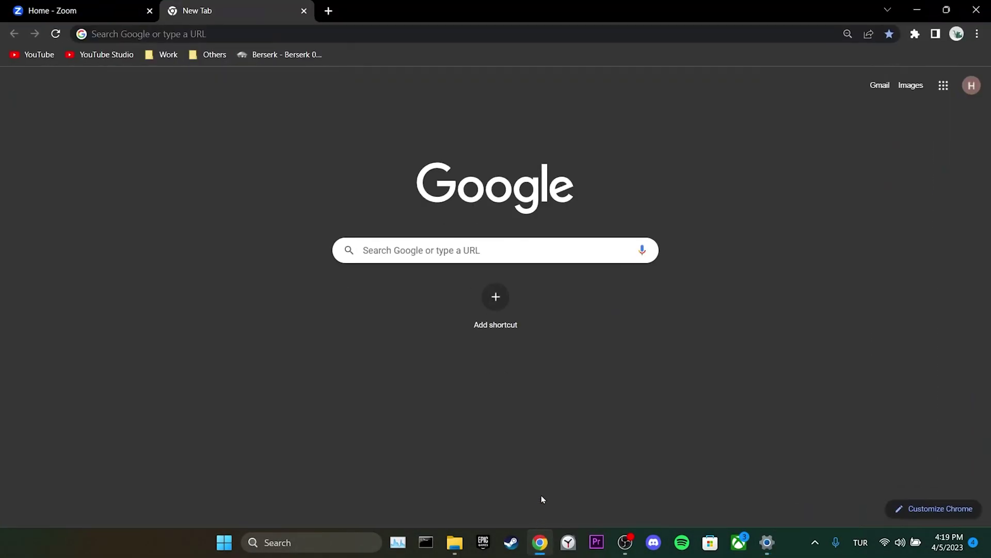
pyautogui.click(977, 34)
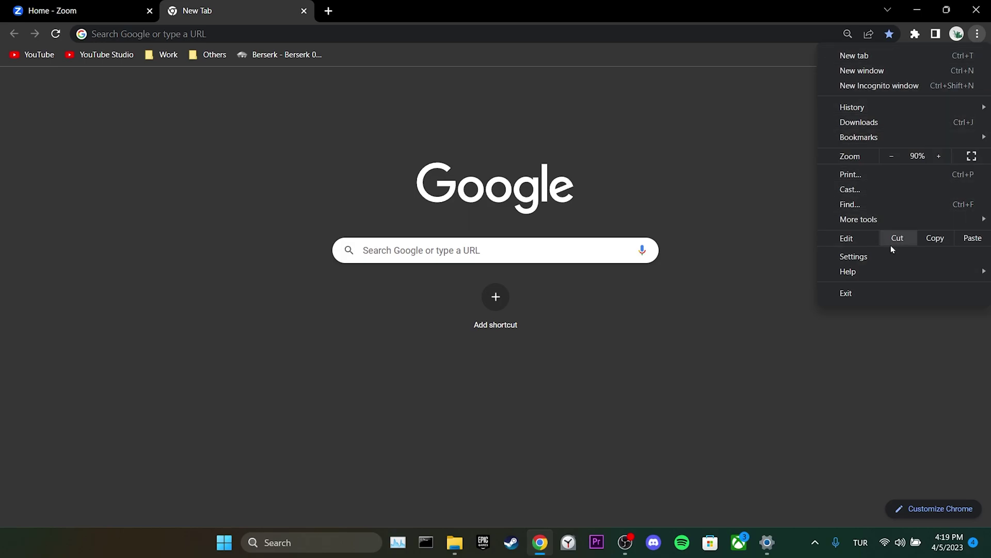
pyautogui.click(882, 256)
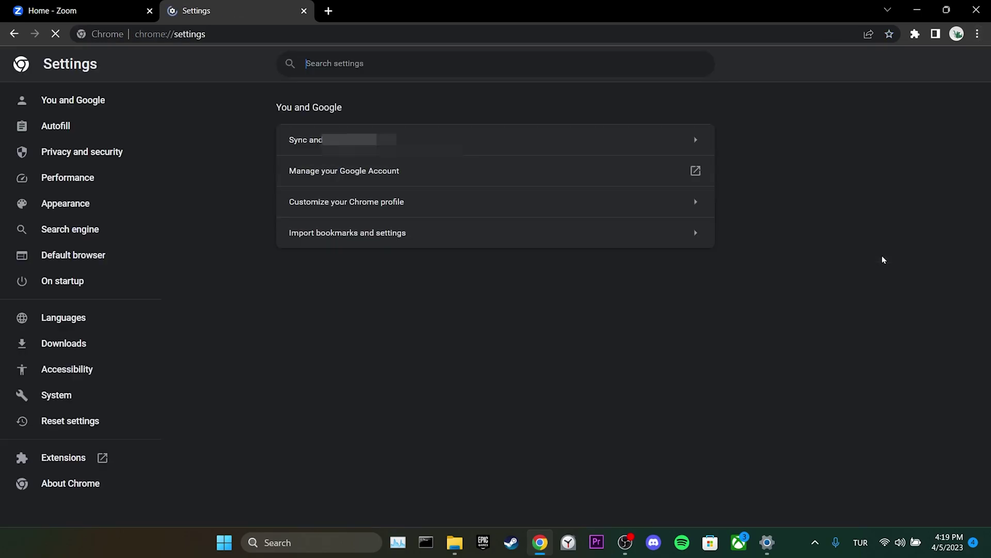
pyautogui.click(95, 152)
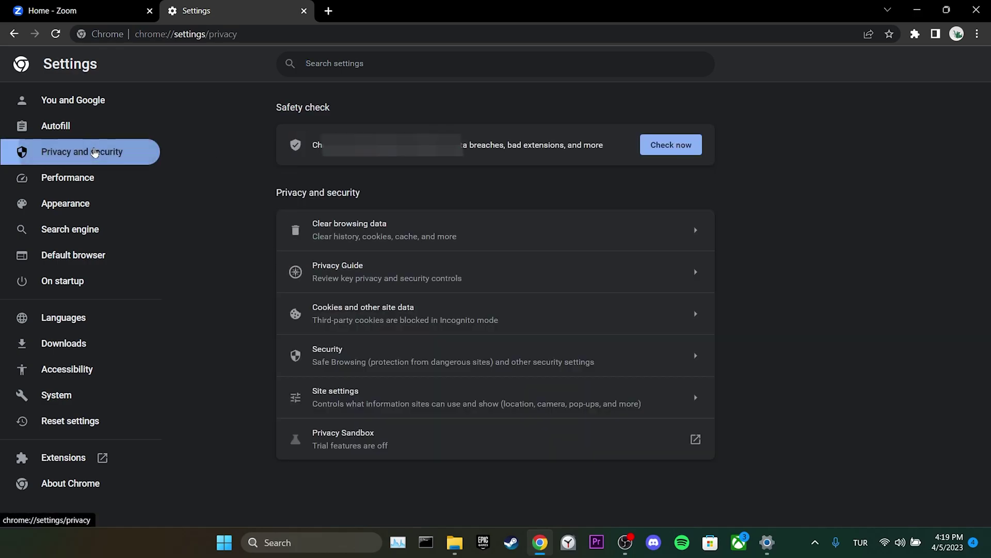
pyautogui.click(410, 349)
pyautogui.scroll(-8, 488, 361)
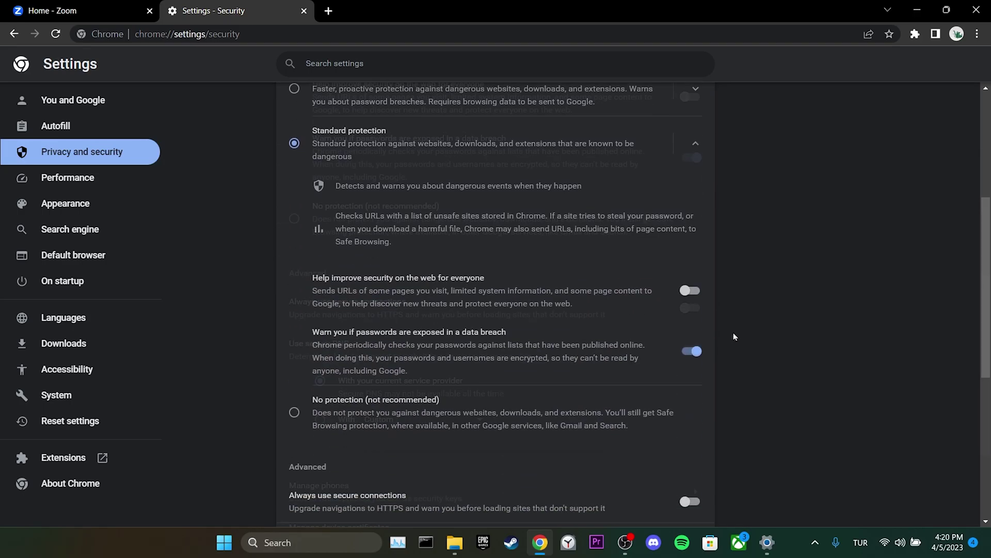
pyautogui.click(742, 323)
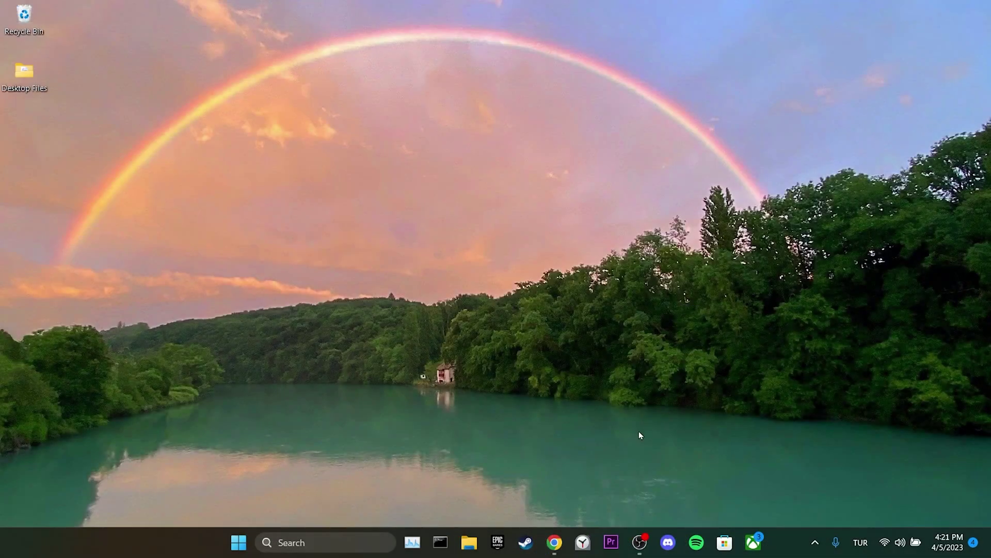
# Delete the Google calendar and contacts integration from the Zoom profile page.
pyautogui.click(554, 541)
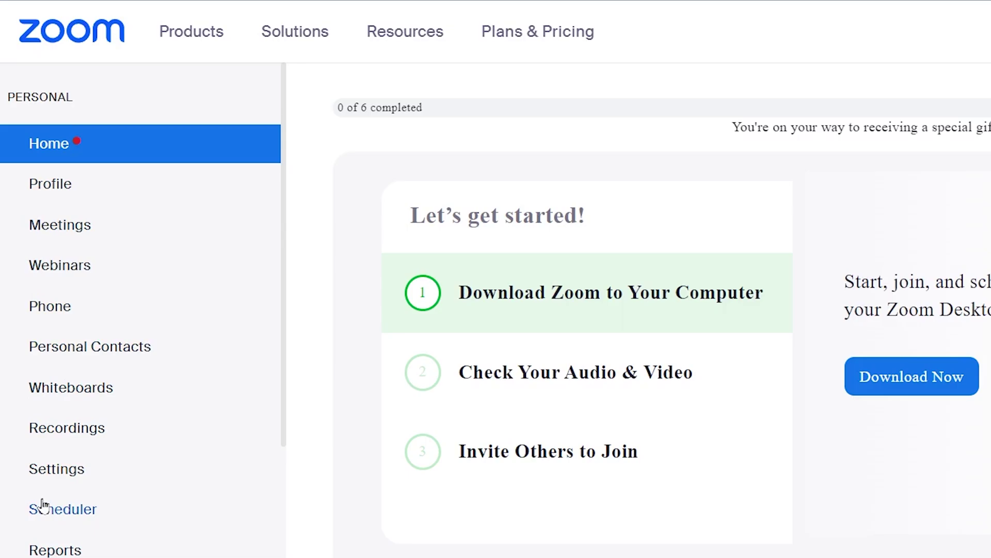
pyautogui.click(58, 186)
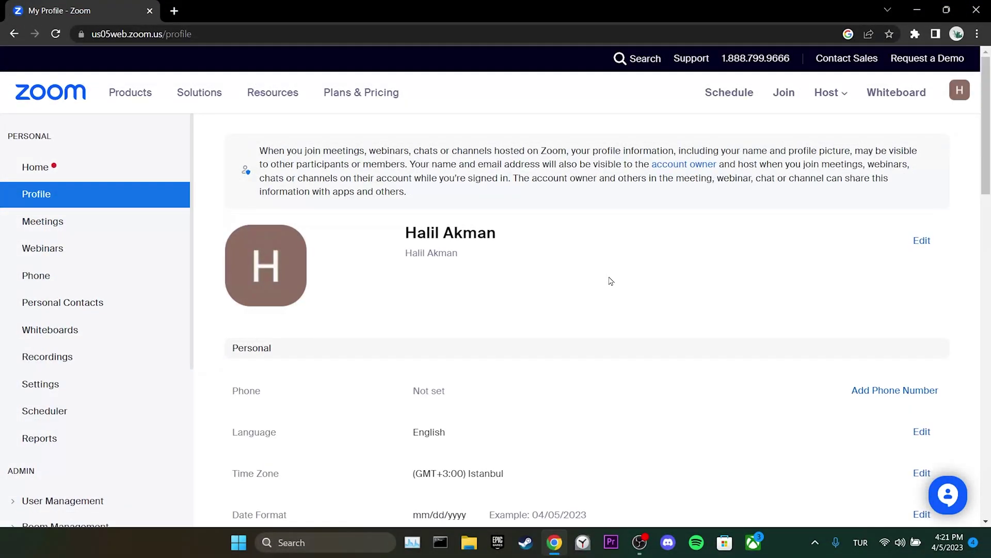
pyautogui.scroll(-20, 611, 281)
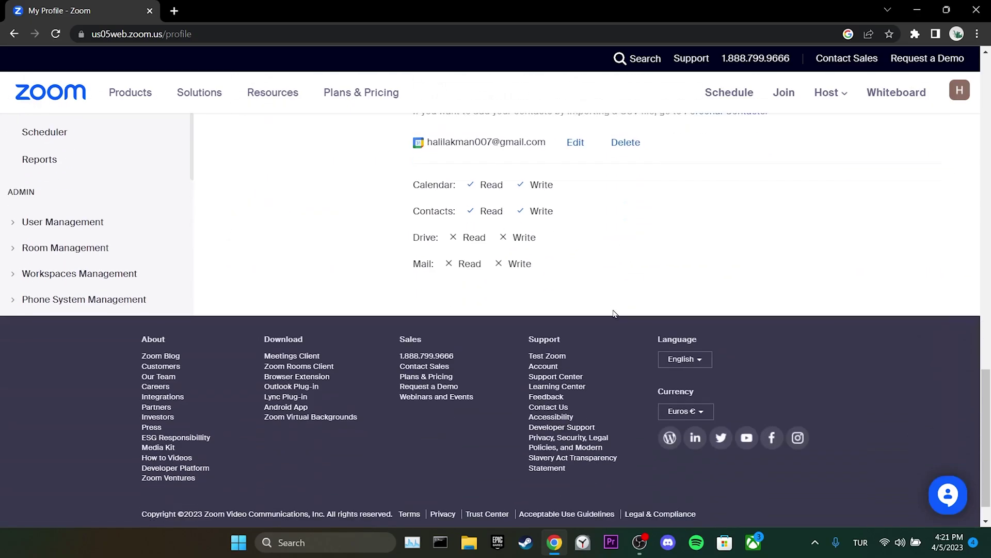
pyautogui.scroll(2, 613, 314)
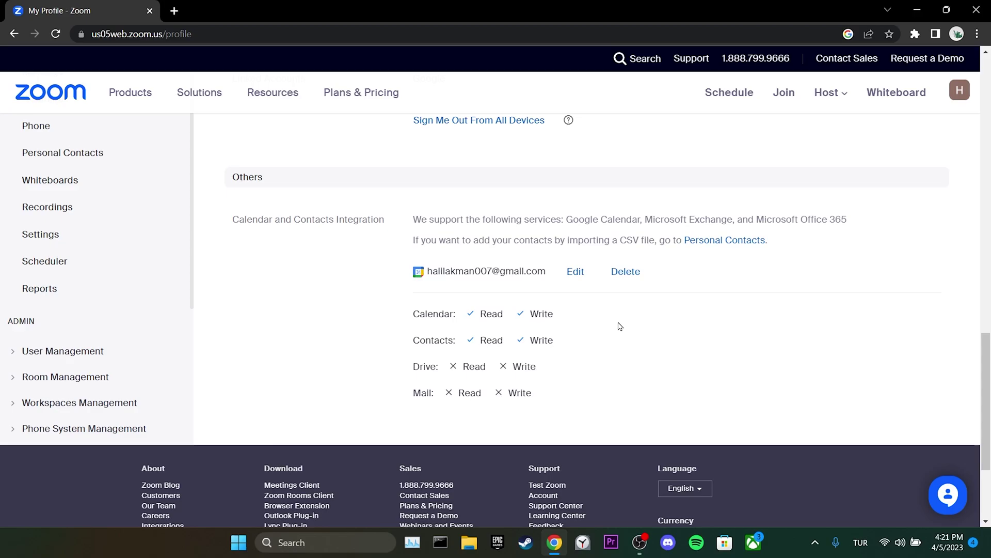
pyautogui.click(627, 276)
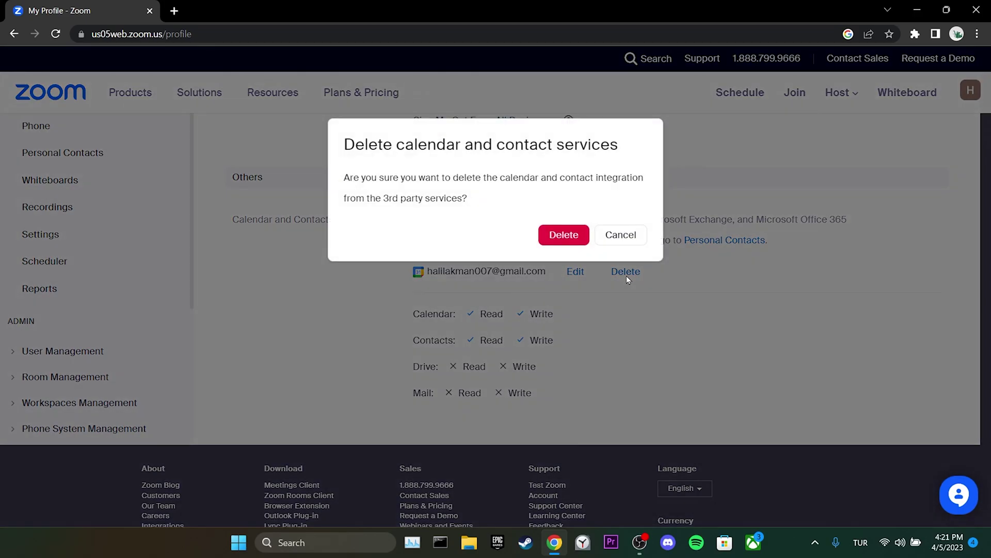
pyautogui.click(568, 235)
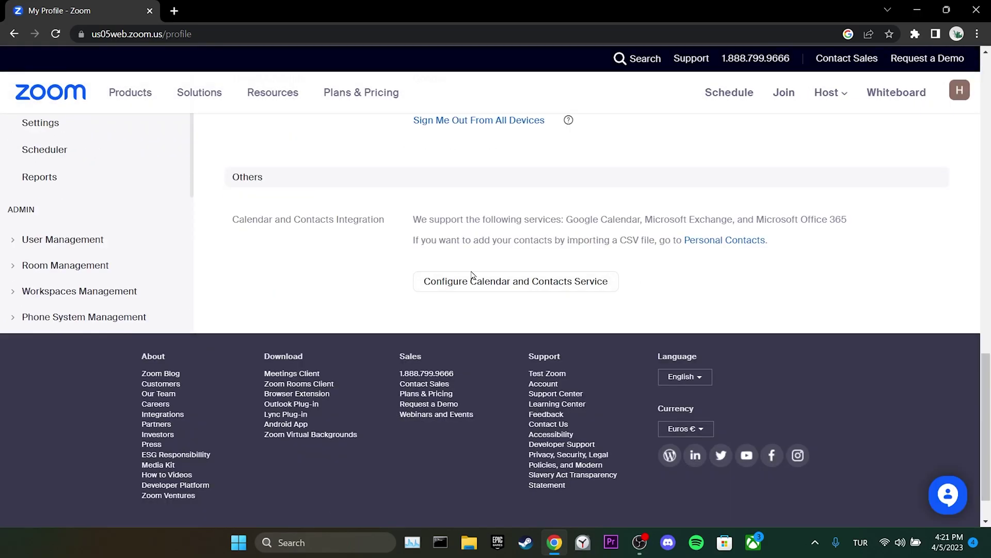
# Use Sign Me Out From All Devices on the Profile page and confirm with OK.
pyautogui.scroll(3, 634, 288)
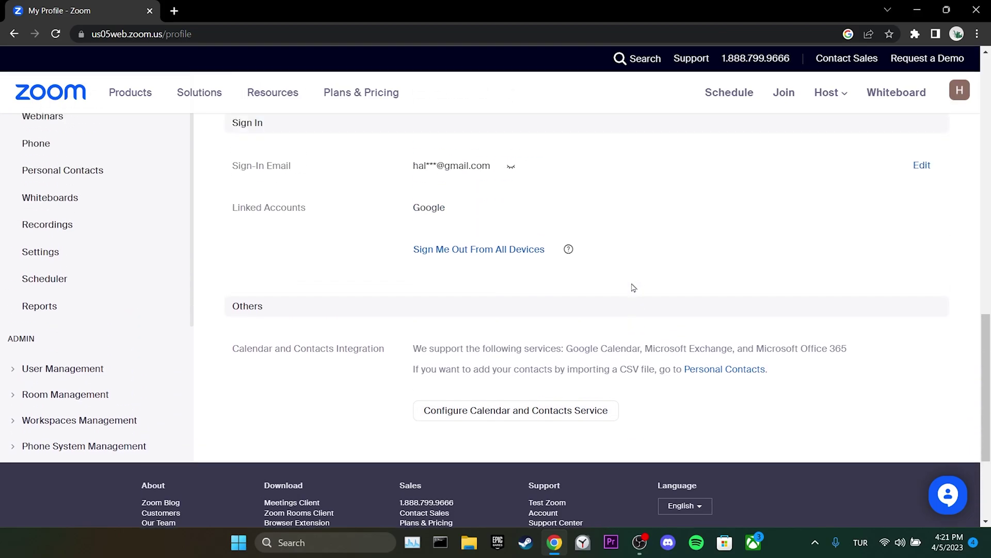
pyautogui.click(459, 251)
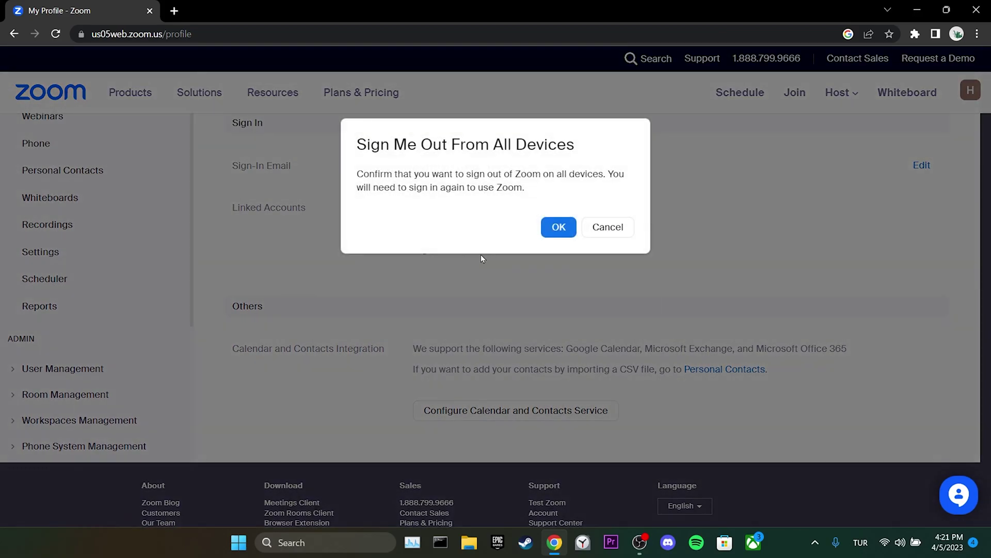
pyautogui.click(558, 227)
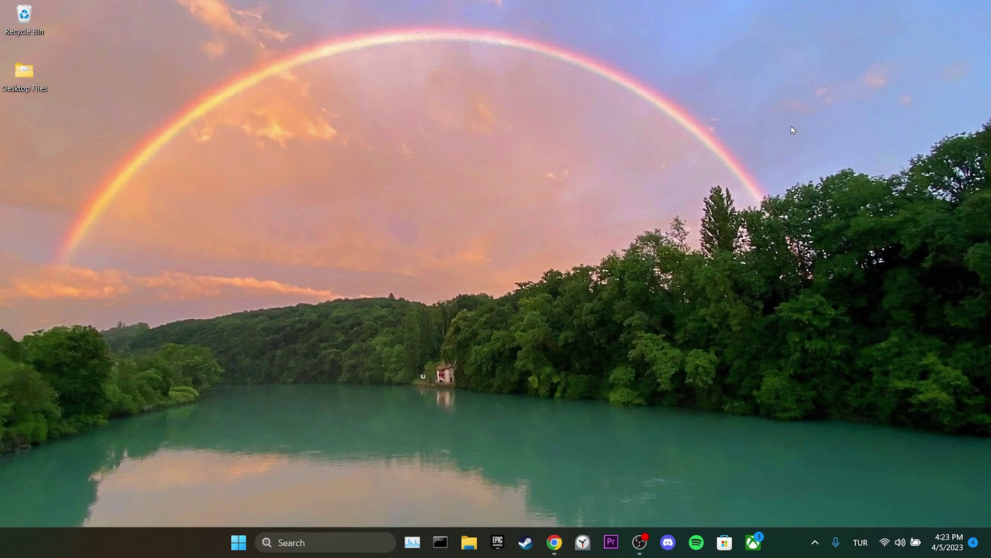
# Uninstall Zoom through Control Panel's Uninstall a program list, then close the window.
pyautogui.click(282, 541)
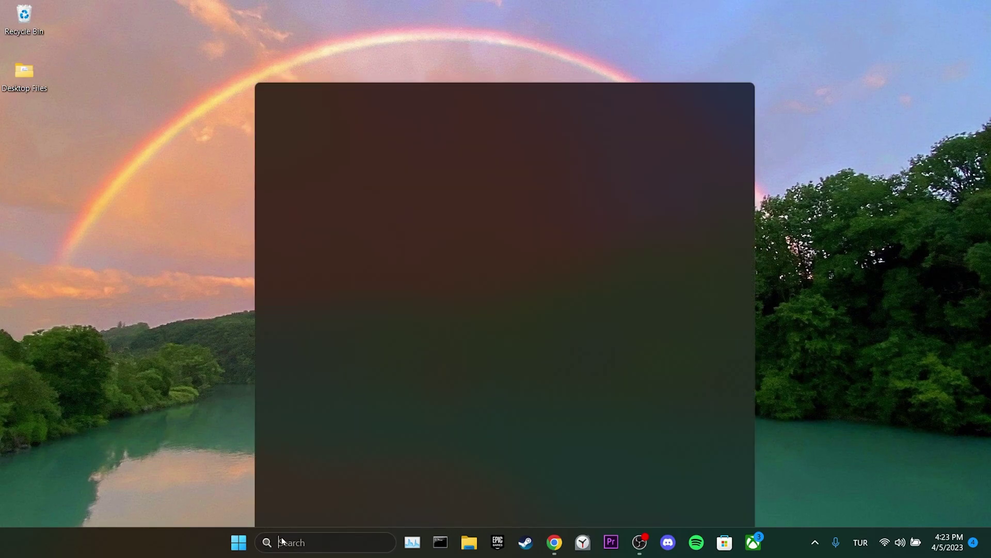
pyautogui.write('control panel')
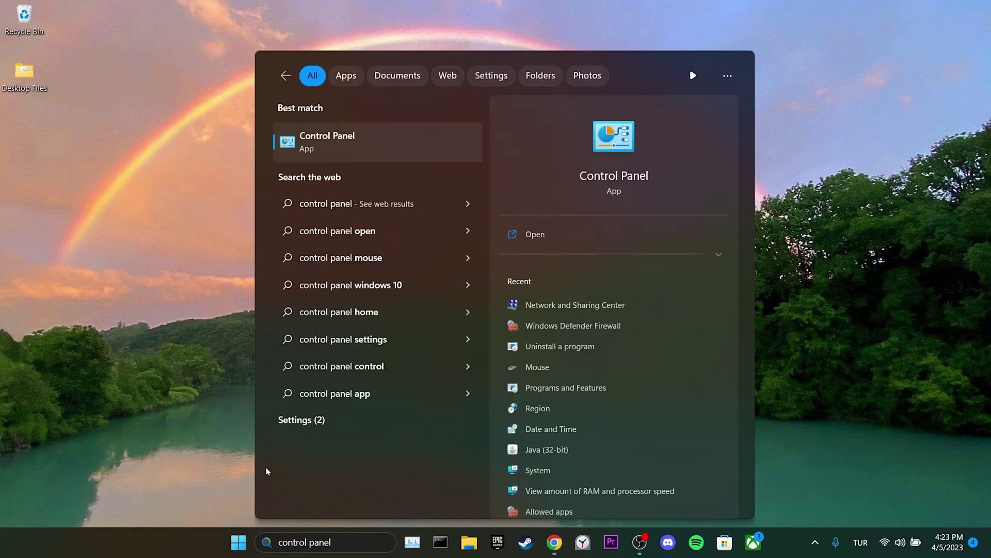
pyautogui.click(360, 146)
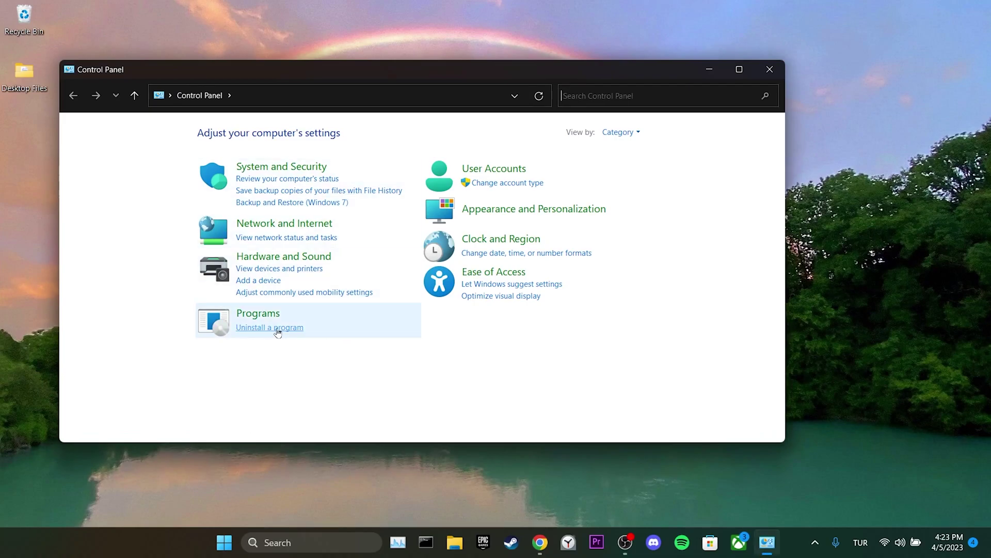
pyautogui.click(259, 328)
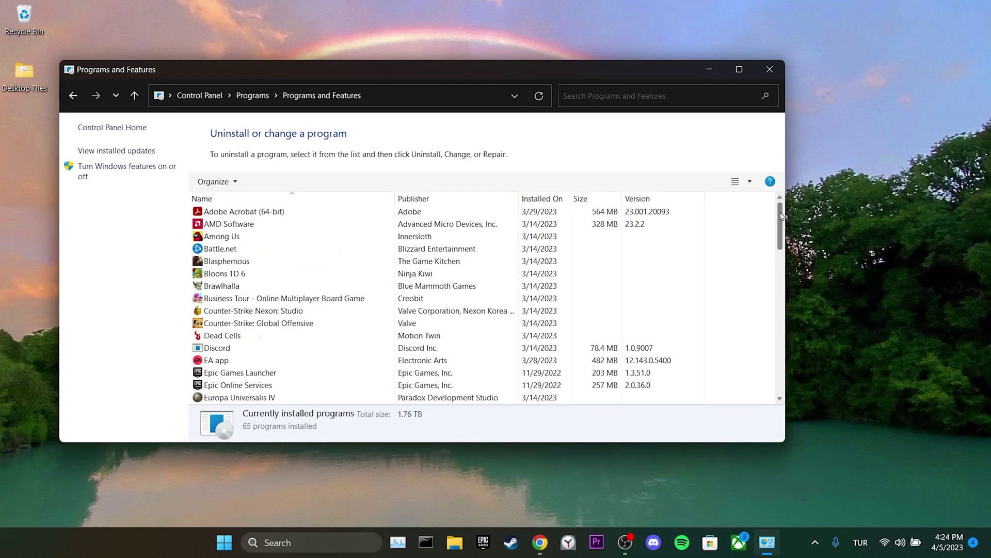
pyautogui.moveTo(778, 217); pyautogui.dragTo(775, 361)
pyautogui.click(424, 399)
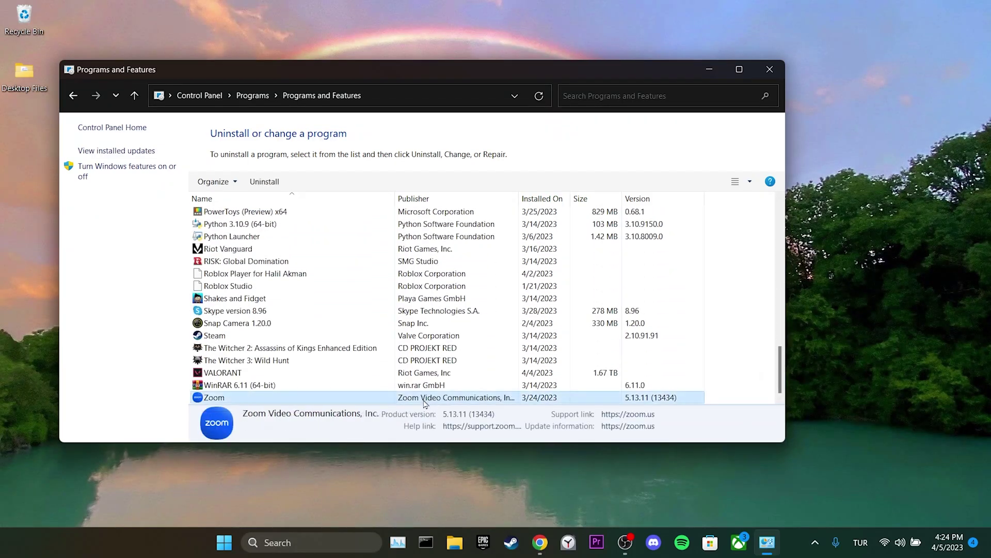
pyautogui.rightClick(270, 401)
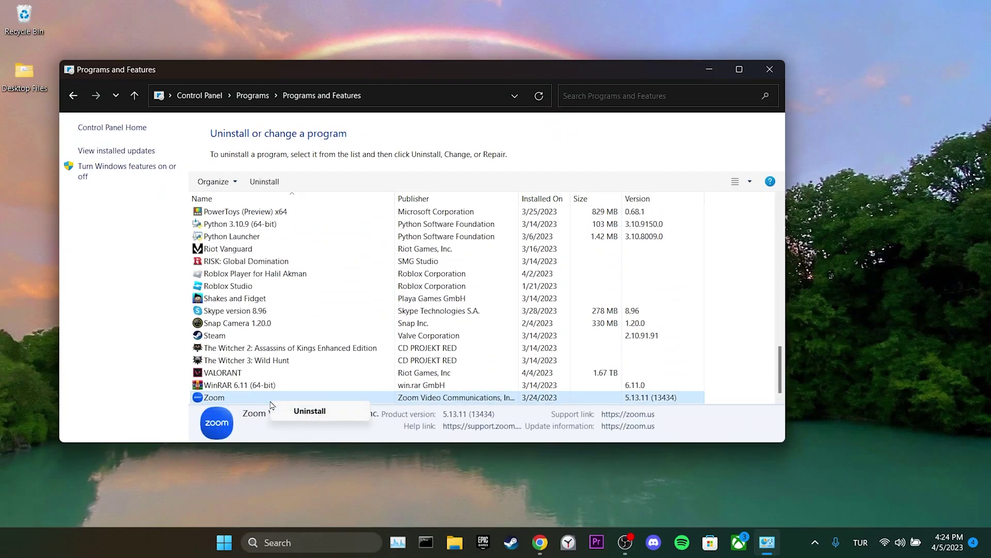
pyautogui.click(309, 411)
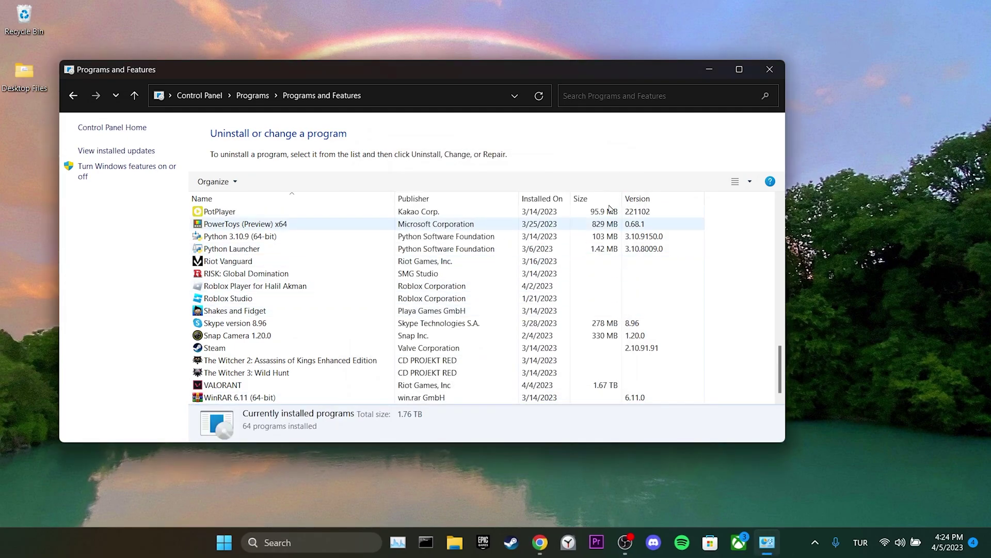
pyautogui.click(769, 69)
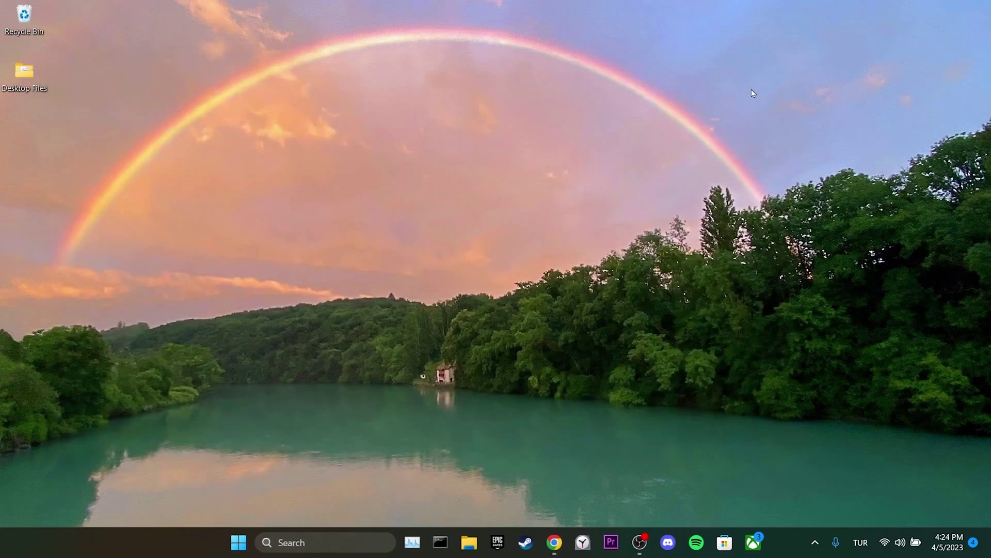
pyautogui.hotkey('alt', 'F4')
pyautogui.press('Down')
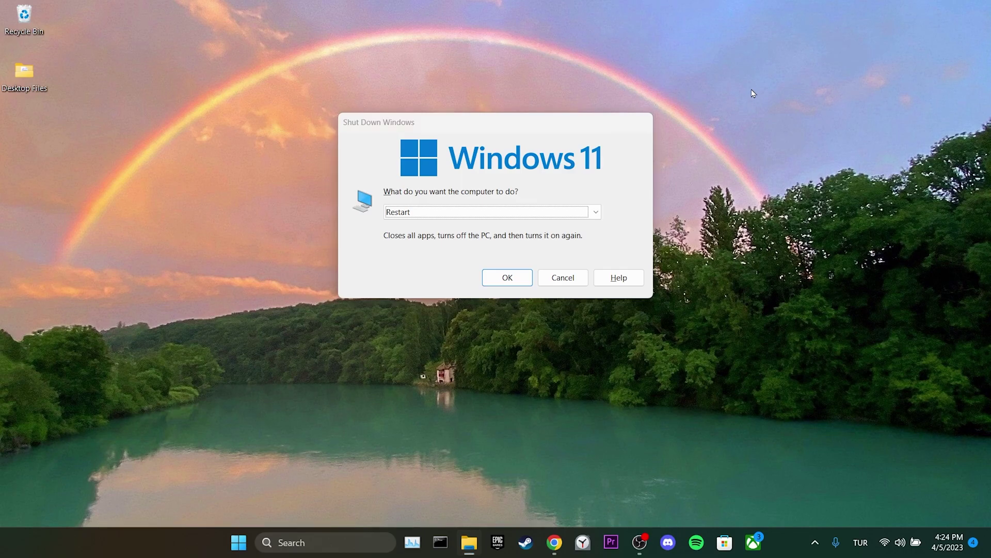
pyautogui.press('Return')
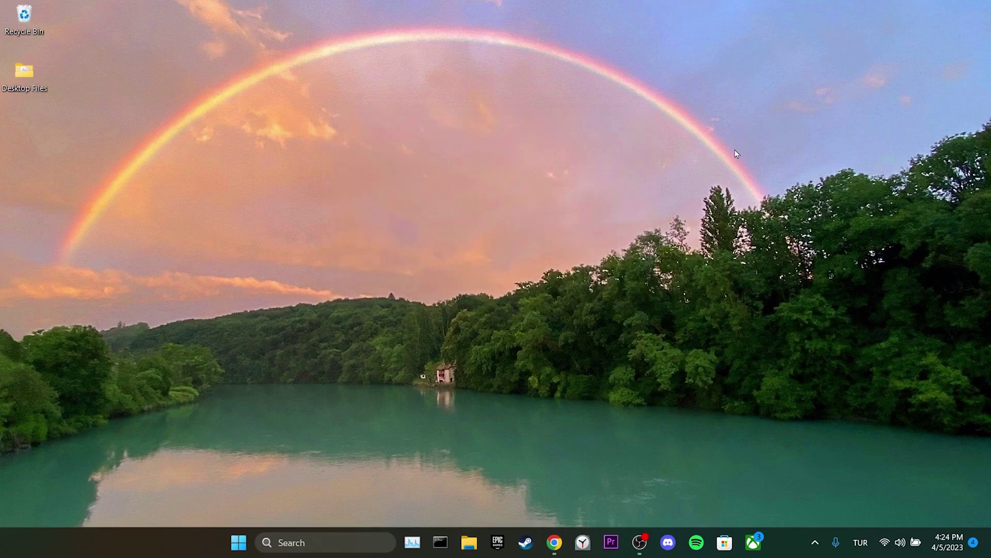
# Download the 64-bit ZoomInstallerFull.exe from the Zoom Download Center.
pyautogui.click(554, 544)
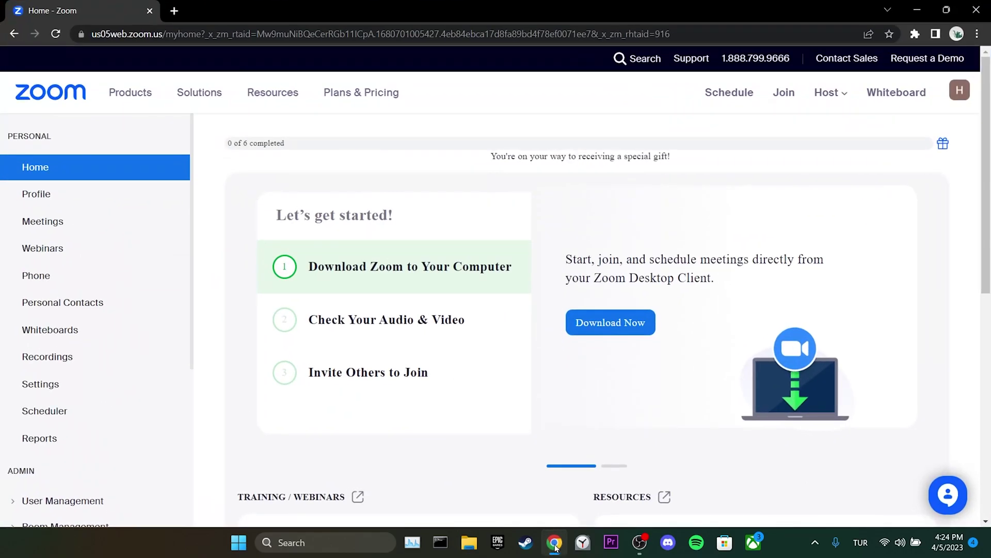
pyautogui.click(610, 324)
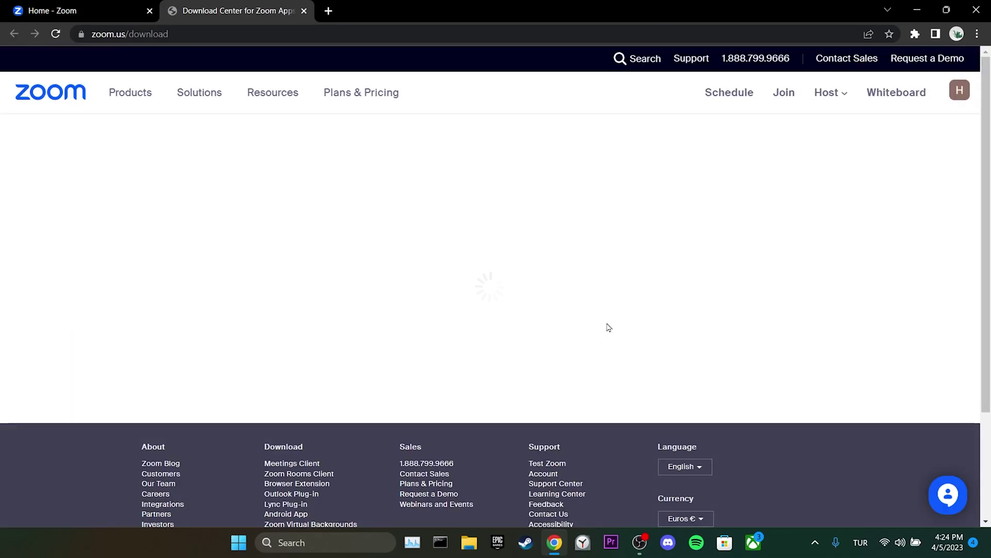
pyautogui.click(274, 355)
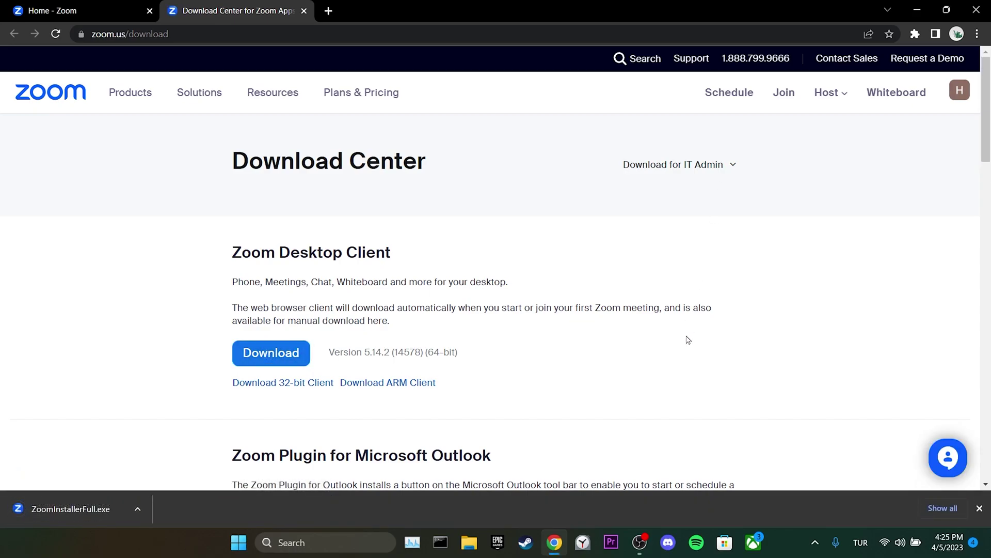
# Run the downloaded ZoomInstallerFull.exe, allowing it past the security warning.
pyautogui.click(62, 505)
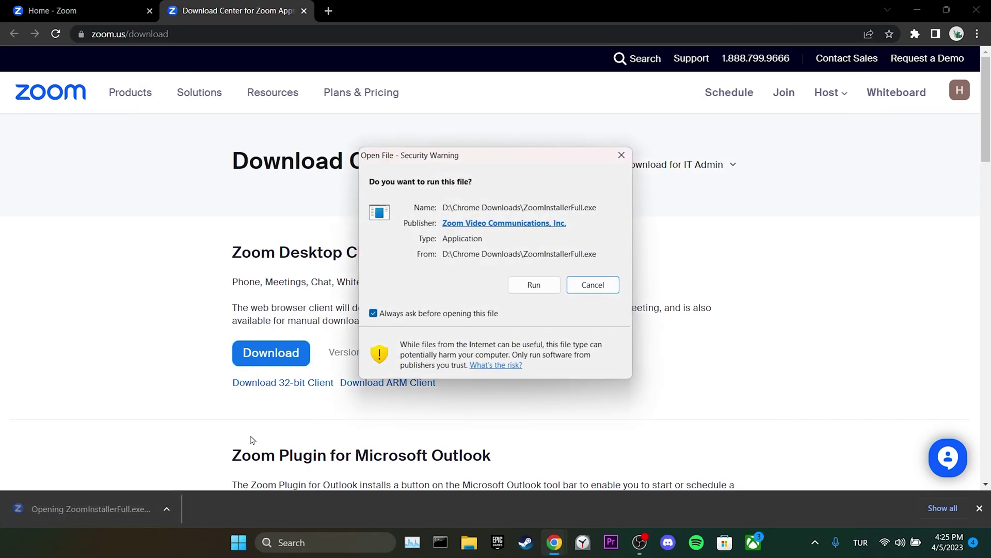
pyautogui.click(520, 288)
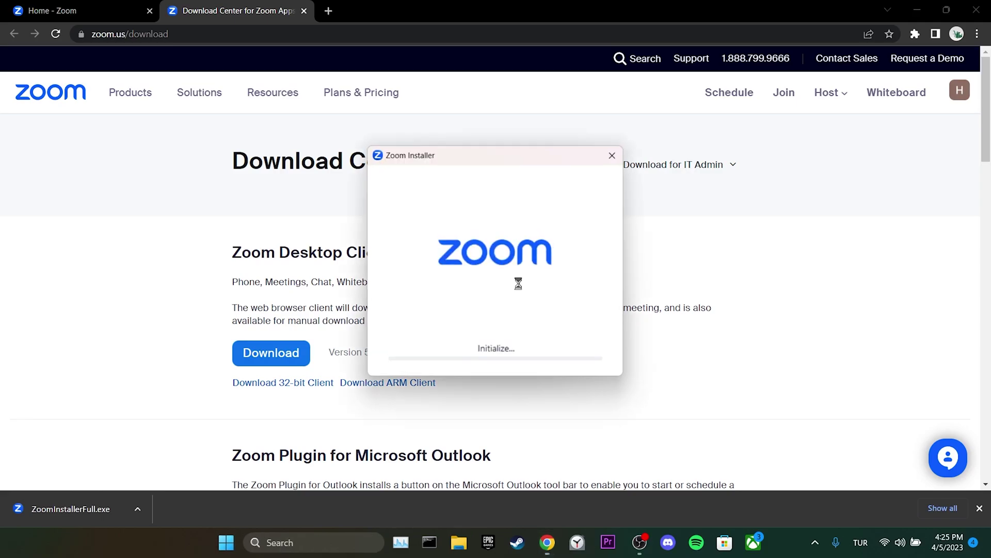